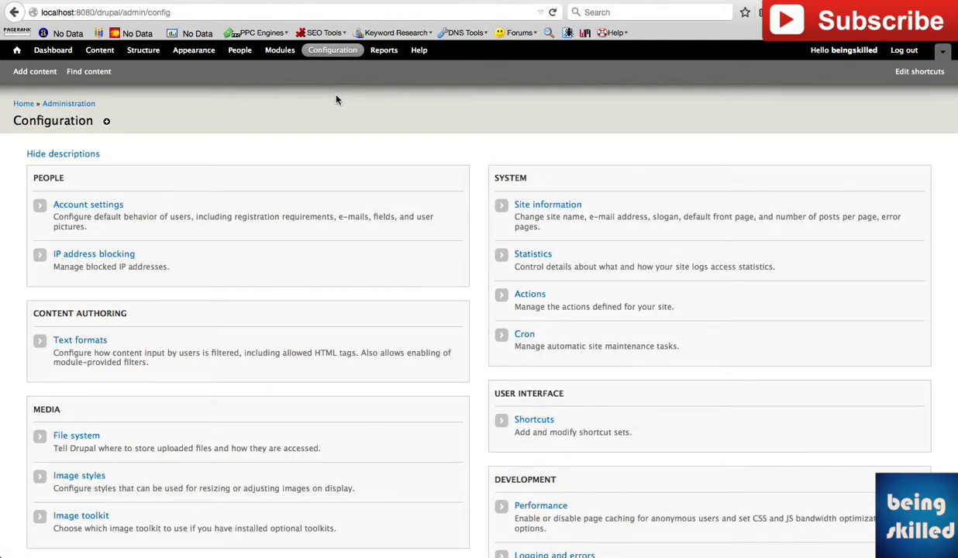
Step: Start a new text format named "New TextFormat" and also allow the authenticated user role to use it
{"action": "left_click", "coordinate": [93, 344]}
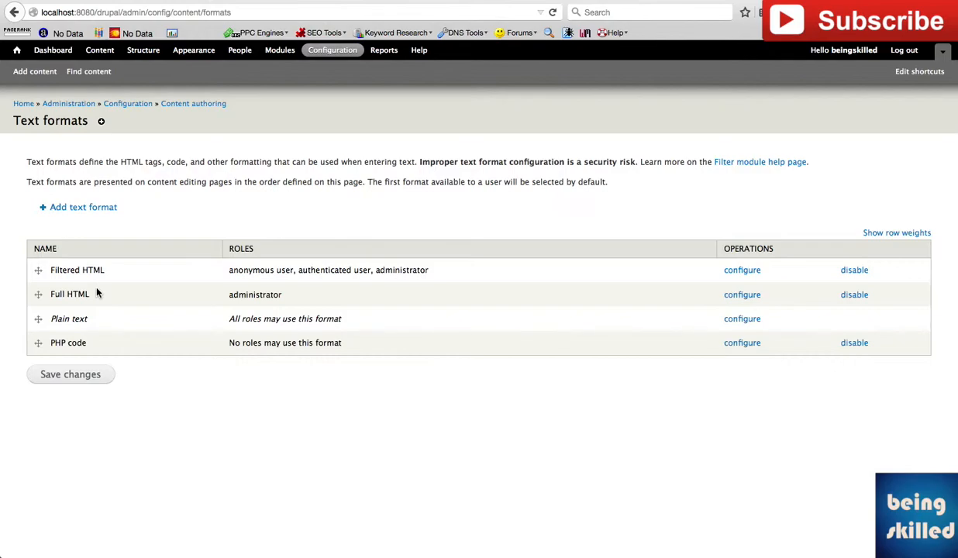
{"action": "left_click", "coordinate": [92, 211]}
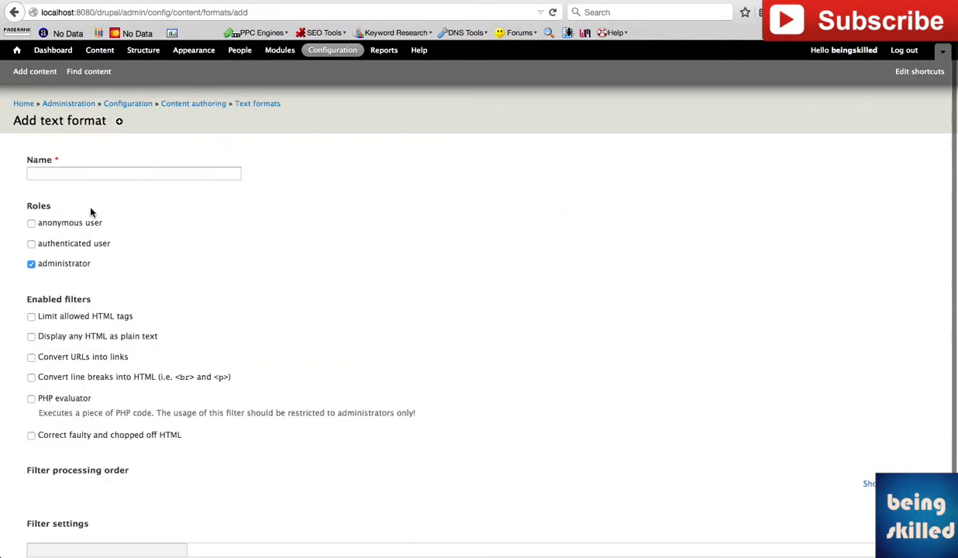
{"action": "left_click", "coordinate": [116, 178]}
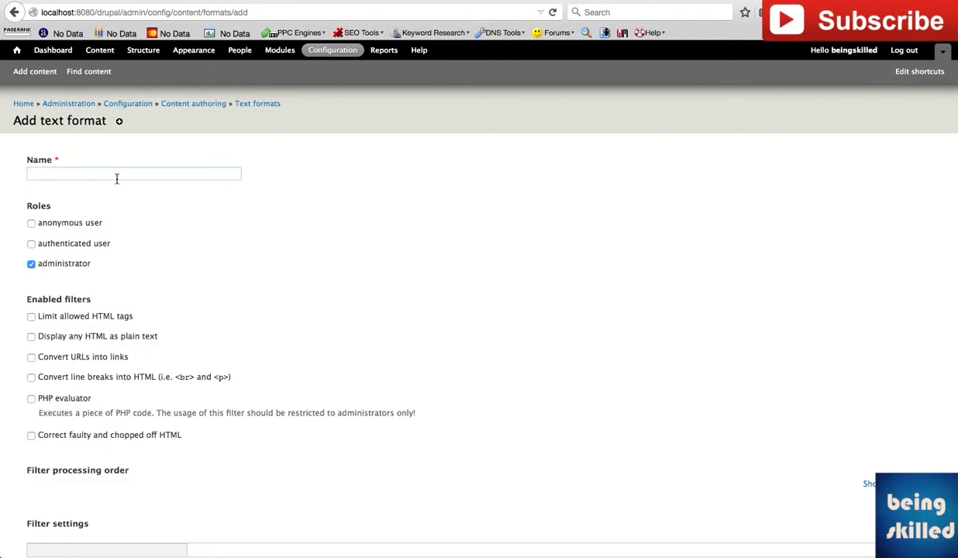
{"action": "type", "text": "New Te"}
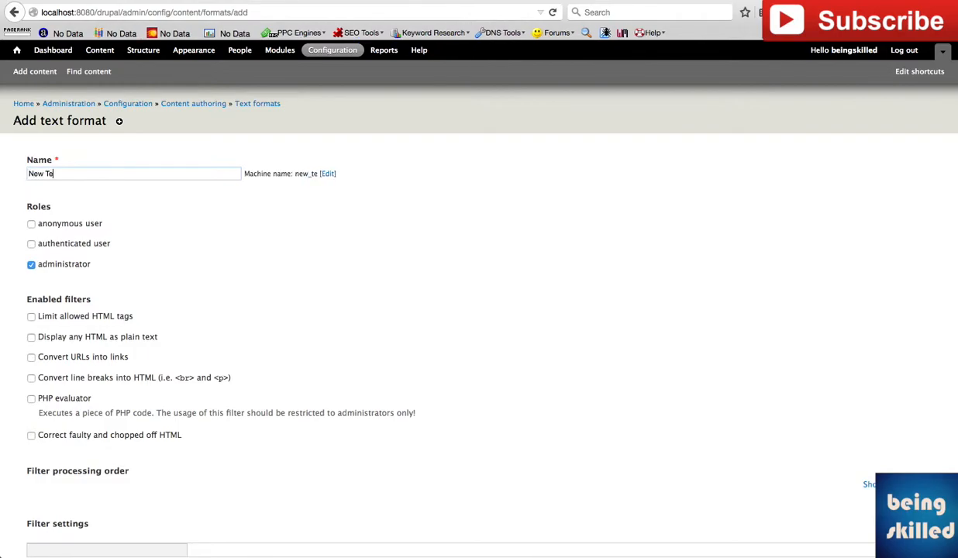
{"action": "type", "text": "xtFormat"}
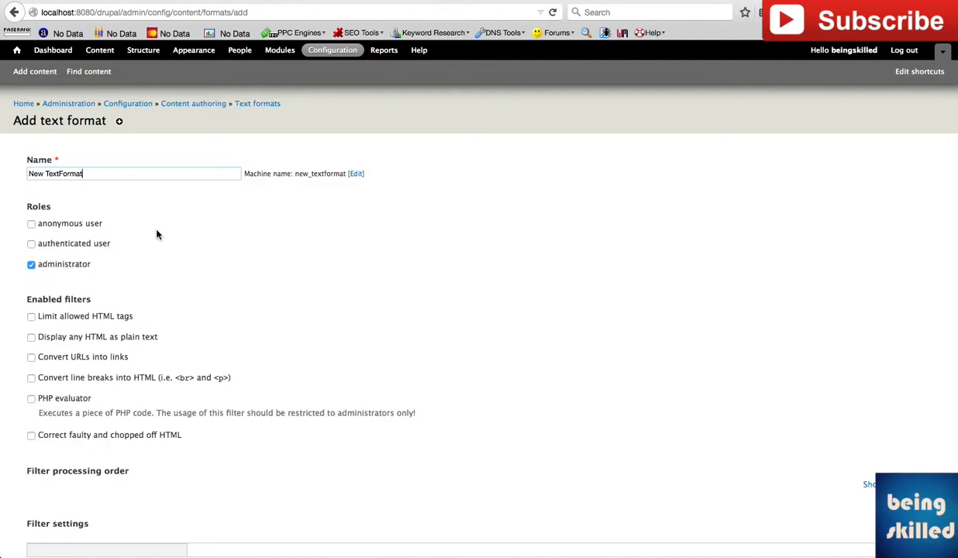
{"action": "left_click", "coordinate": [101, 249]}
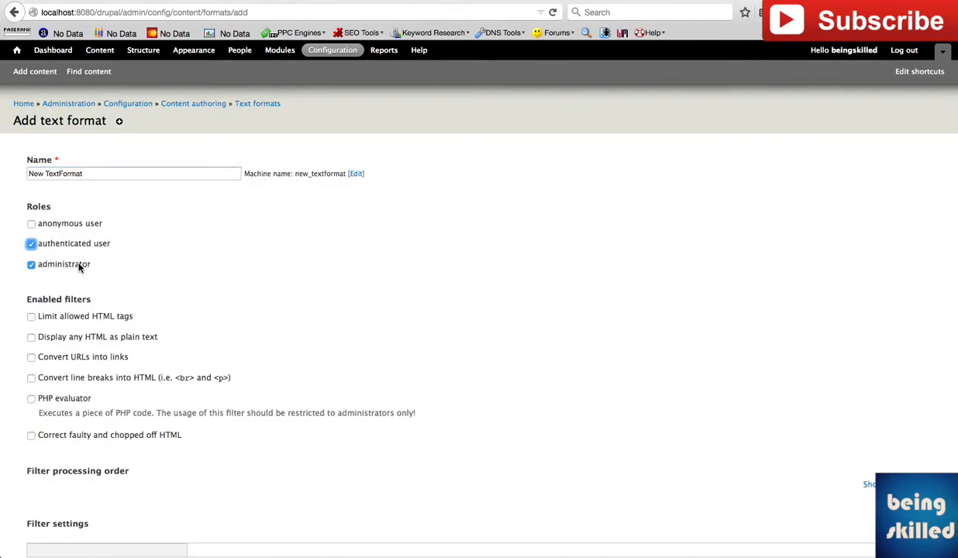
Step: Enable the Limit allowed HTML tags filter and append <iframe> to its list of allowed HTML tags
{"action": "scroll", "coordinate": [159, 306], "scroll_direction": "down", "scroll_amount": 2}
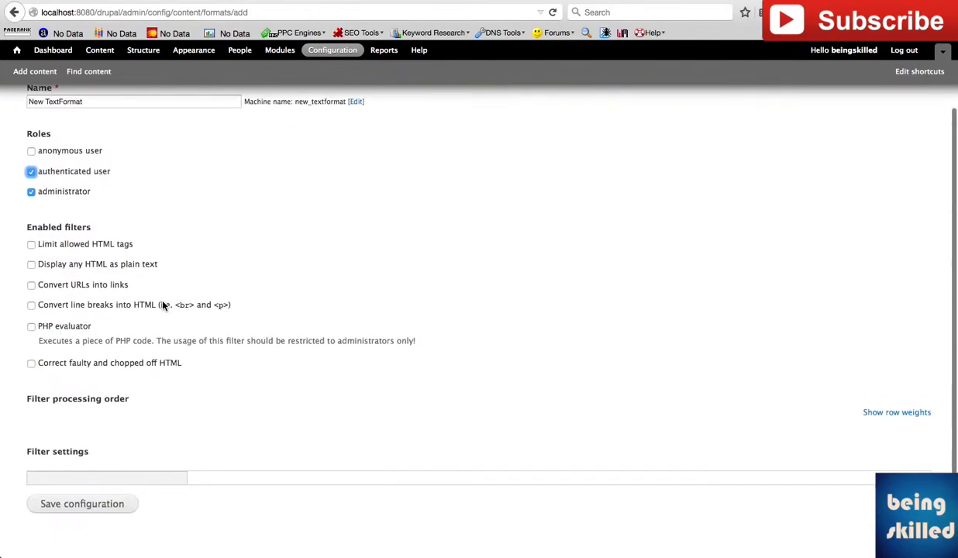
{"action": "left_click", "coordinate": [97, 247]}
{"action": "scroll", "coordinate": [216, 326], "scroll_direction": "down", "scroll_amount": 3}
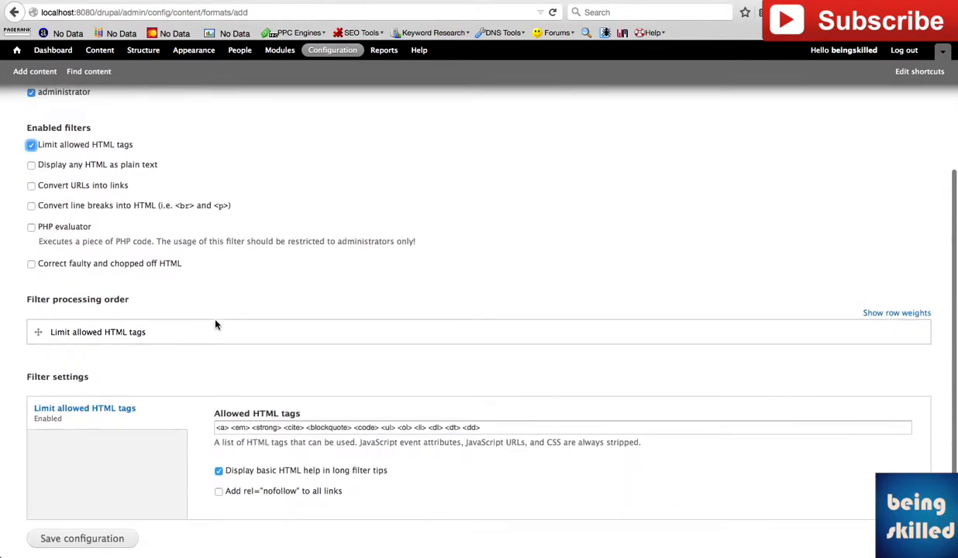
{"action": "scroll", "coordinate": [236, 358], "scroll_direction": "down", "scroll_amount": 1}
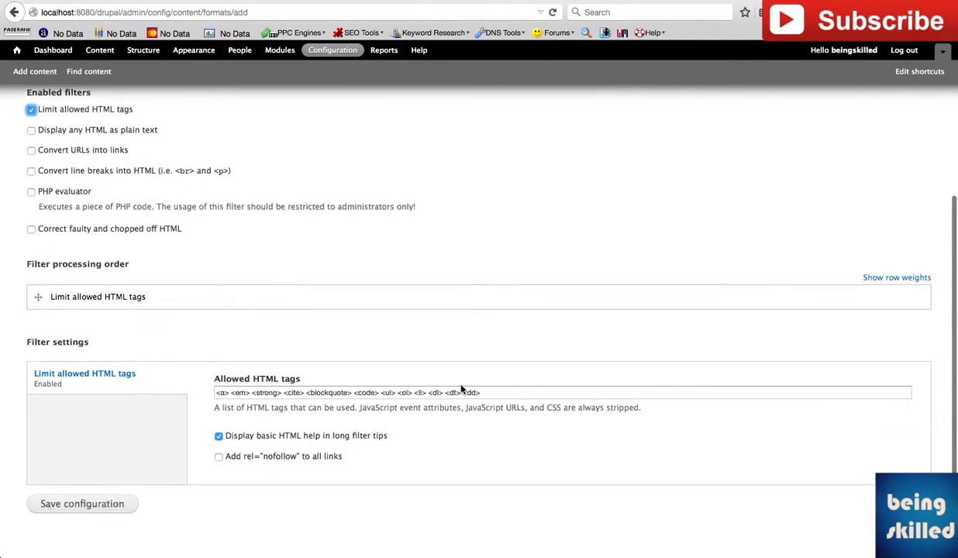
{"action": "left_click", "coordinate": [501, 393]}
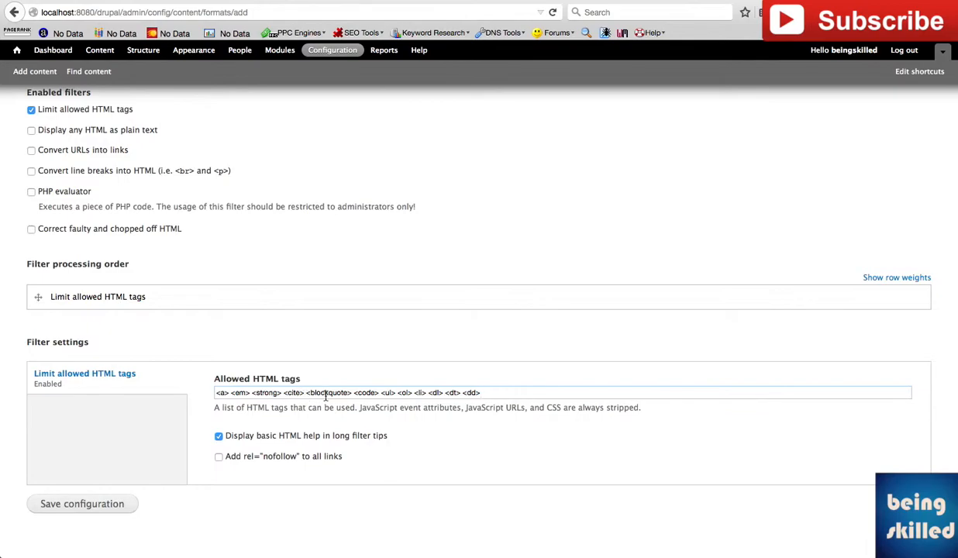
{"action": "left_click_drag", "start_coordinate": [380, 393], "coordinate": [420, 394]}
{"action": "left_click", "coordinate": [420, 393]}
{"action": "scroll", "coordinate": [503, 396], "scroll_direction": "up", "scroll_amount": 1}
{"action": "left_click", "coordinate": [509, 424]}
{"action": "type", "text": "<"}
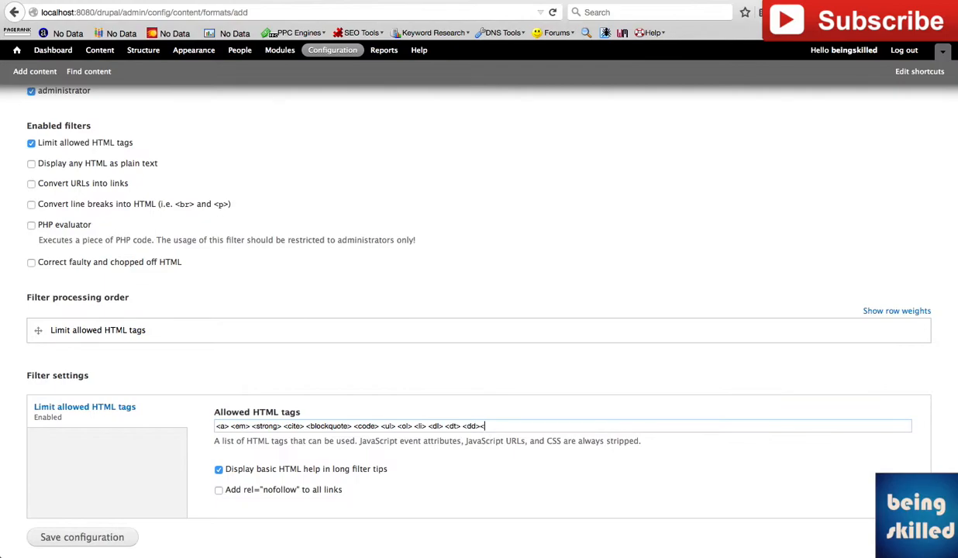
{"action": "type", "text": "iframe>"}
Step: Set the Limit allowed HTML tags filter to add rel="nofollow" to all links
{"action": "scroll", "coordinate": [386, 387], "scroll_direction": "up", "scroll_amount": 2}
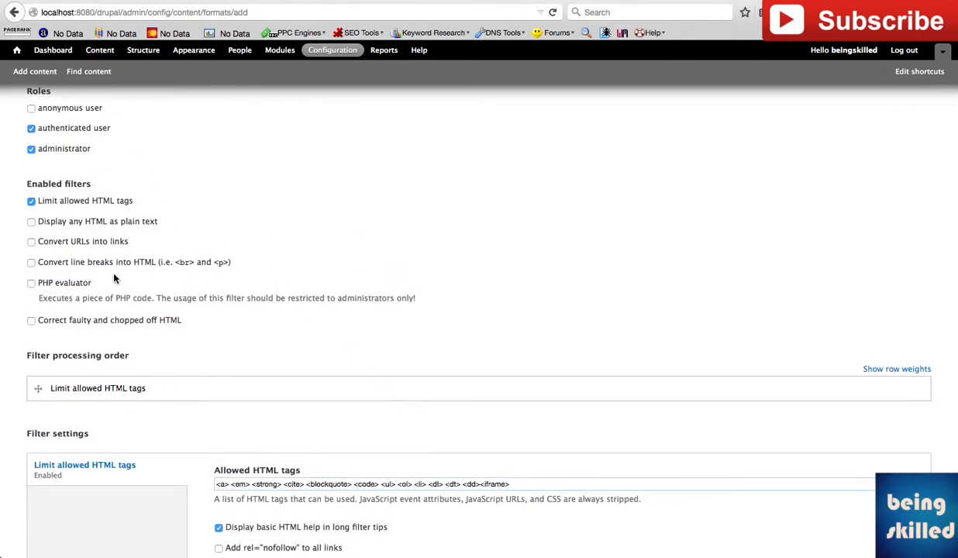
{"action": "scroll", "coordinate": [238, 543], "scroll_direction": "down", "scroll_amount": 1}
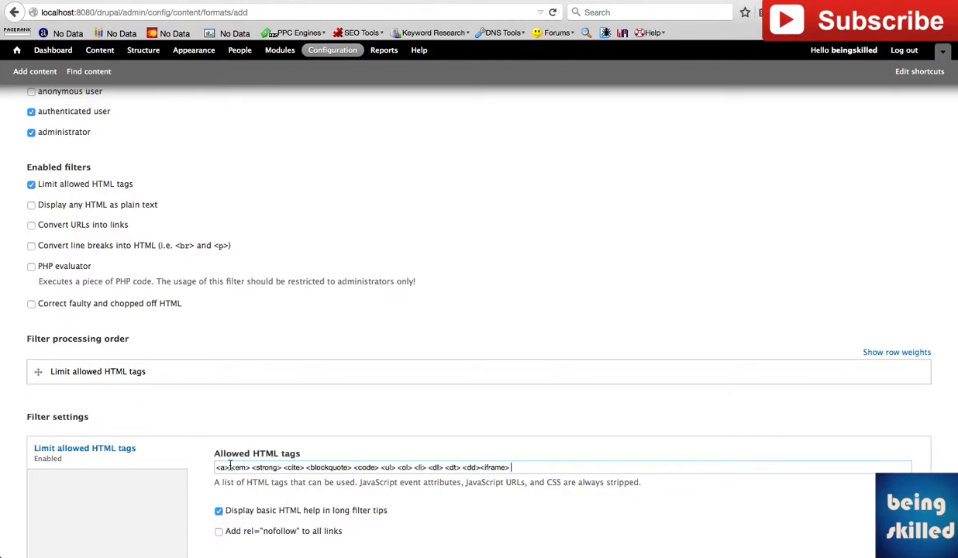
{"action": "left_click", "coordinate": [219, 532]}
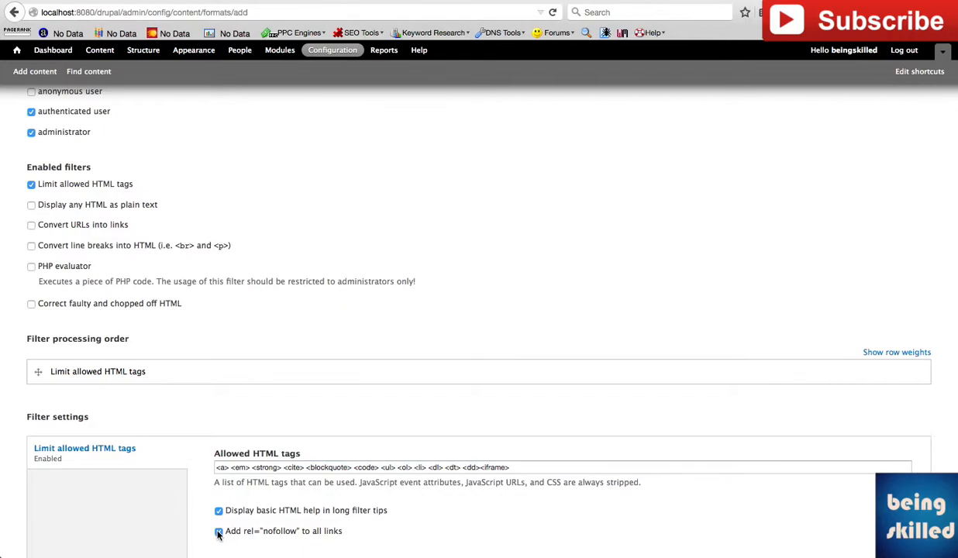
Step: Enable the Convert URLs into links and Correct faulty and chopped off HTML filters, leaving plain-text display and PHP evaluator off
{"action": "left_click", "coordinate": [52, 211]}
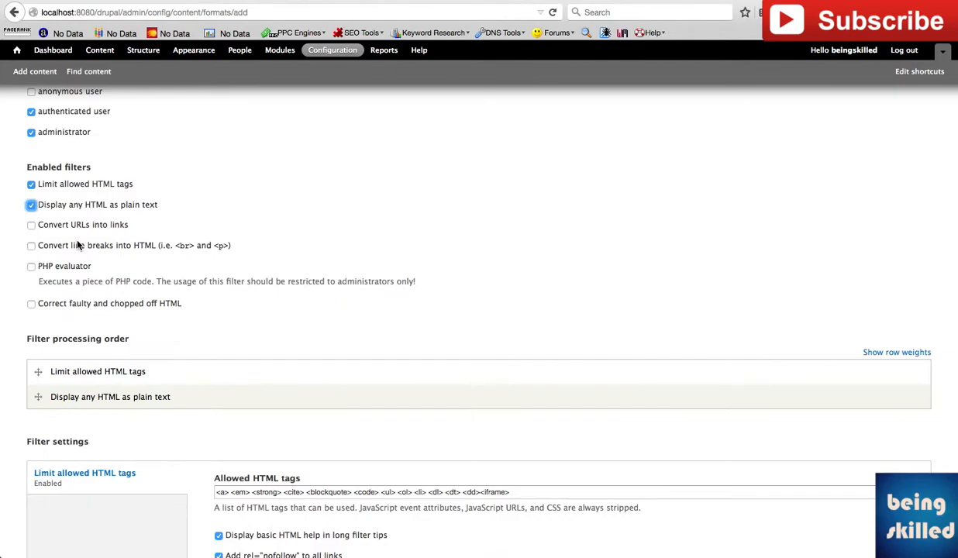
{"action": "left_click", "coordinate": [58, 206]}
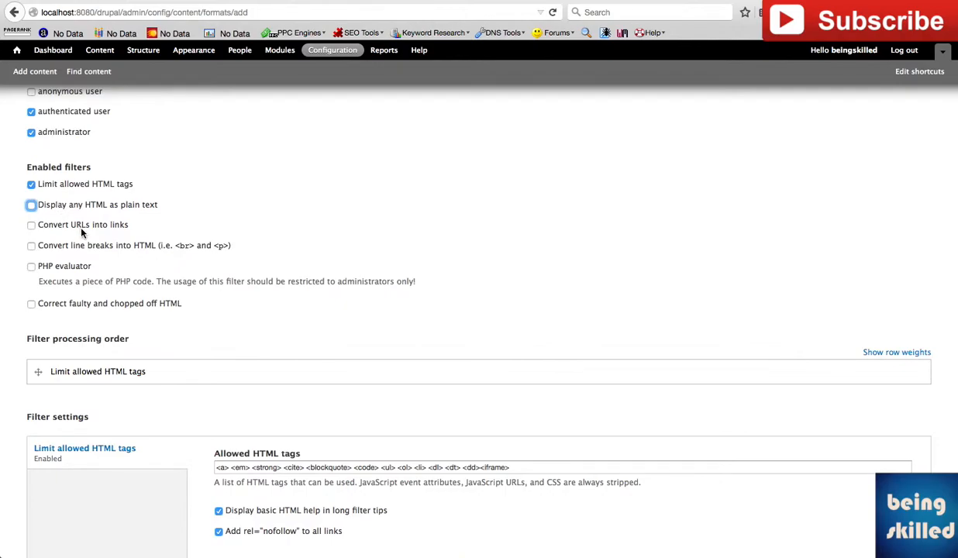
{"action": "left_click", "coordinate": [82, 229]}
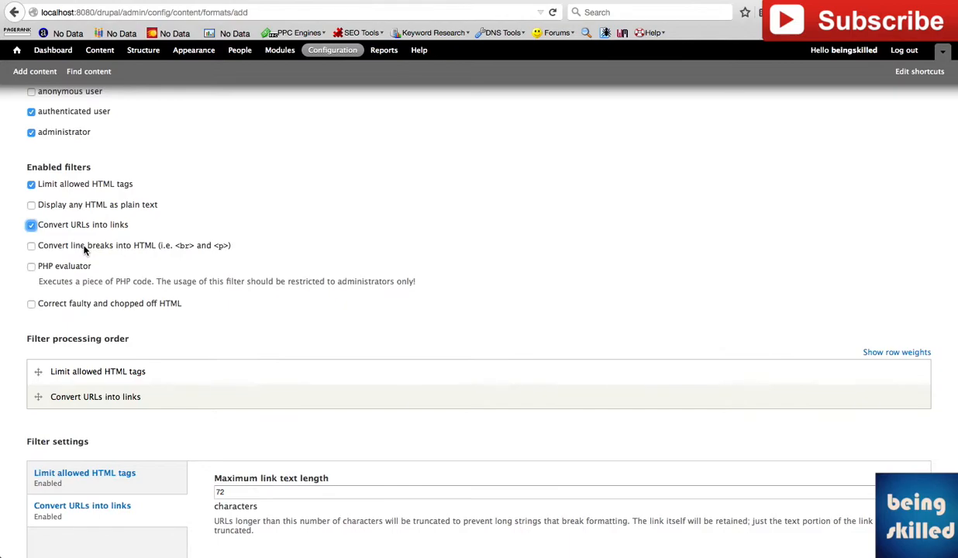
{"action": "left_click", "coordinate": [33, 267]}
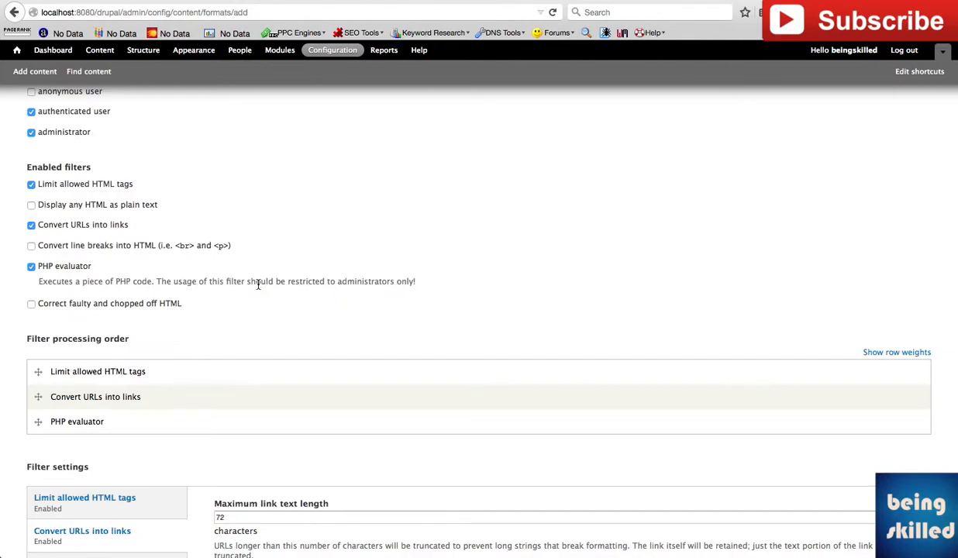
{"action": "left_click", "coordinate": [31, 266]}
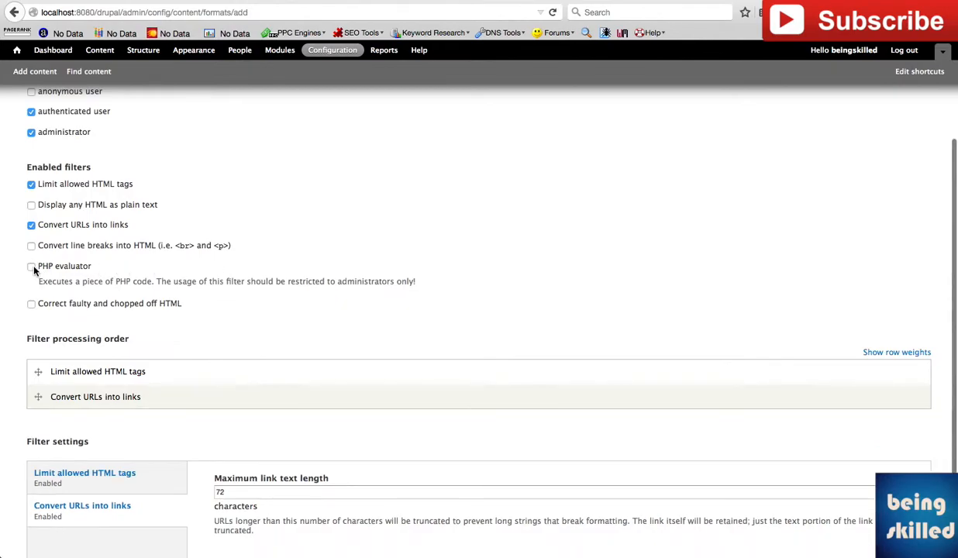
{"action": "left_click", "coordinate": [114, 308]}
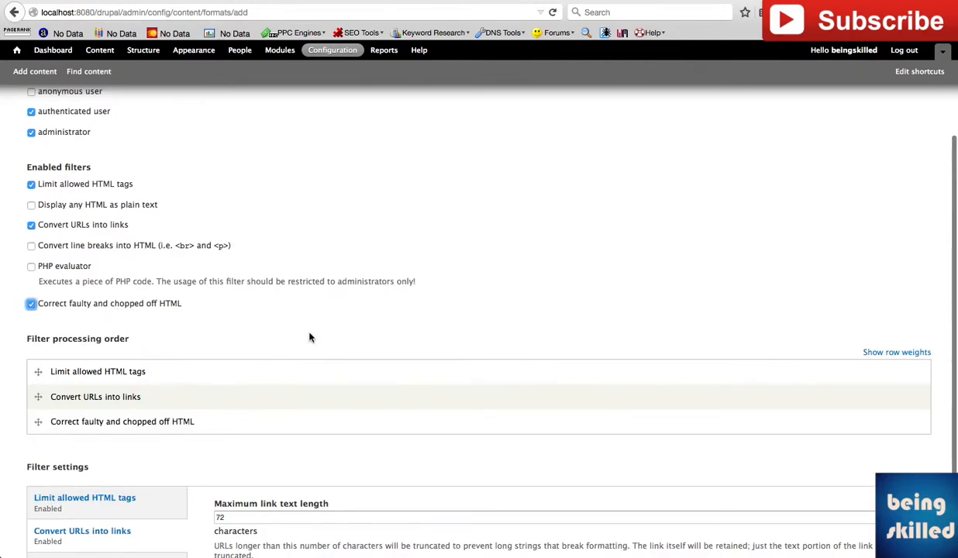
Step: Review the settings of the Limit allowed HTML tags and Convert URLs into links filters and save the new text format
{"action": "scroll", "coordinate": [309, 336], "scroll_direction": "down", "scroll_amount": 1}
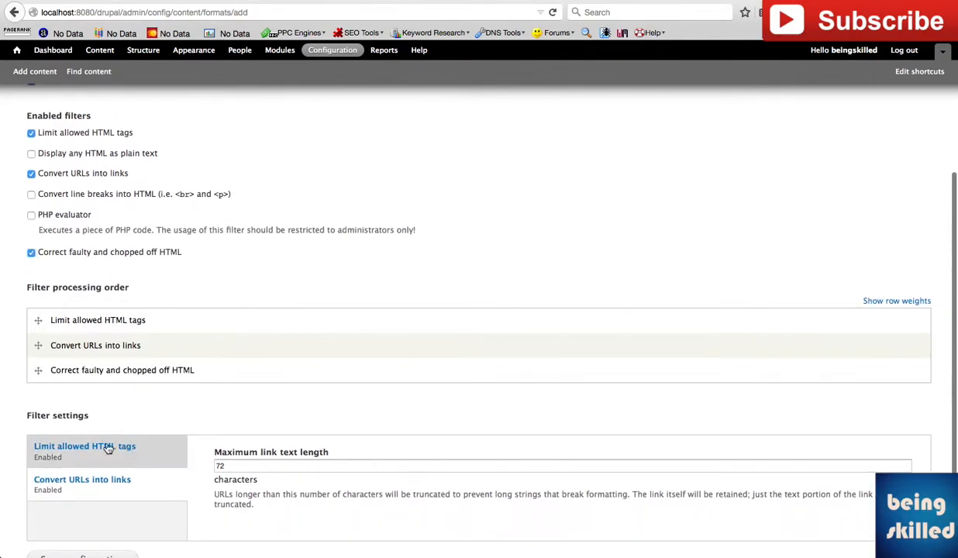
{"action": "left_click", "coordinate": [51, 449]}
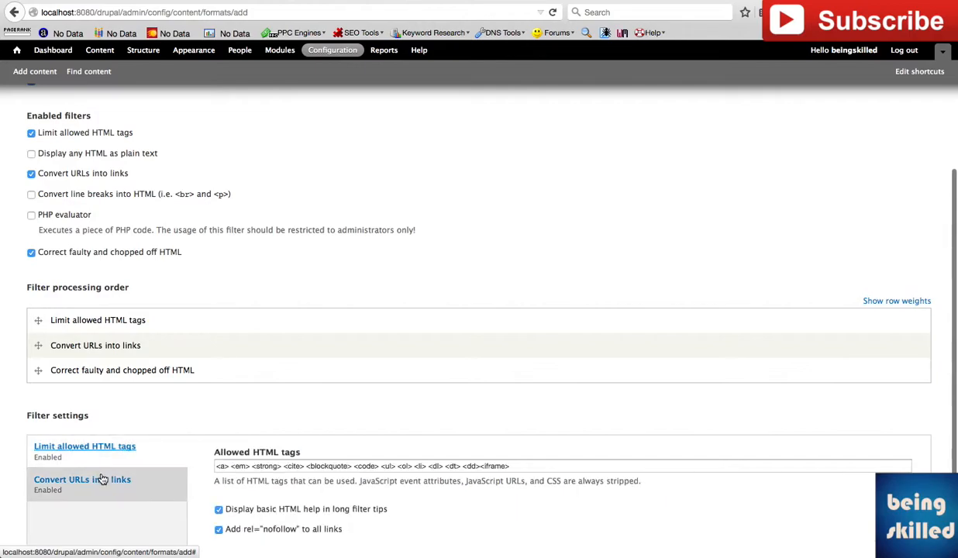
{"action": "left_click", "coordinate": [84, 479]}
{"action": "scroll", "coordinate": [84, 465], "scroll_direction": "down", "scroll_amount": 1}
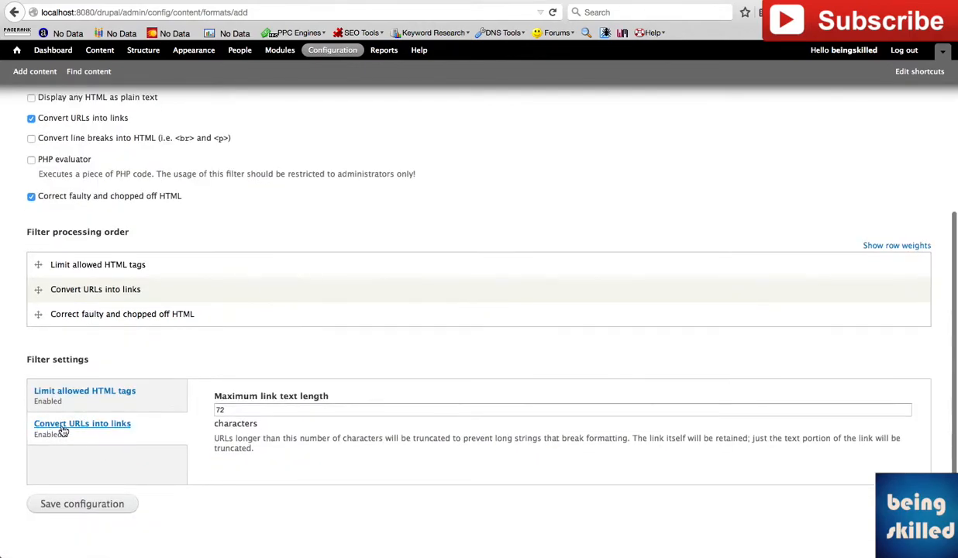
{"action": "scroll", "coordinate": [203, 449], "scroll_direction": "up", "scroll_amount": 1}
{"action": "scroll", "coordinate": [108, 525], "scroll_direction": "down", "scroll_amount": 1}
{"action": "left_click", "coordinate": [93, 516]}
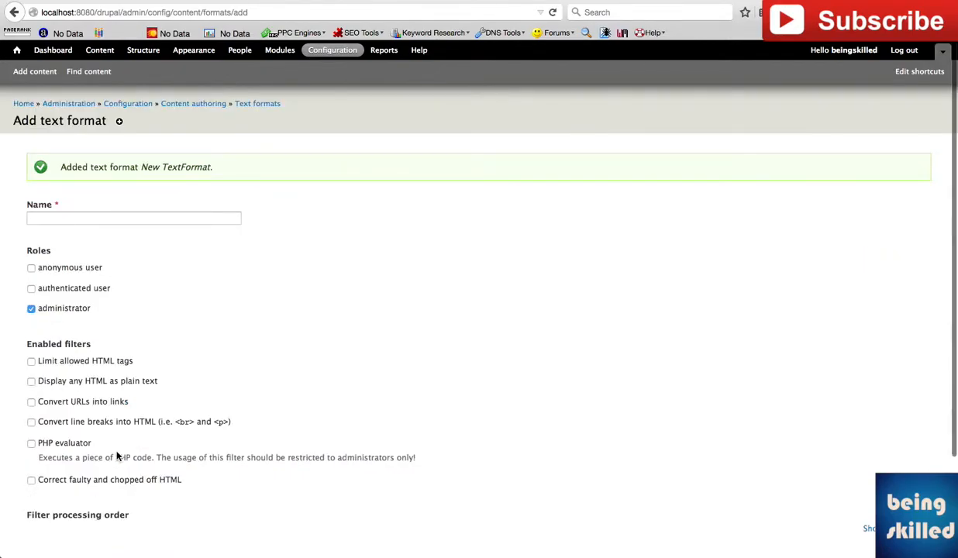
Step: Move New TextFormat above Filtered HTML in the text formats list and save the new order
{"action": "scroll", "coordinate": [195, 348], "scroll_direction": "down", "scroll_amount": 1}
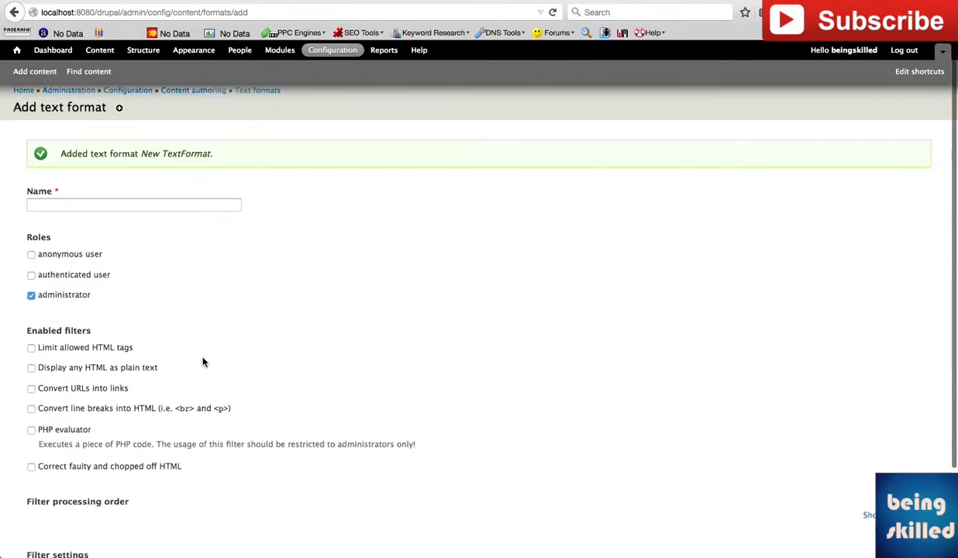
{"action": "scroll", "coordinate": [170, 138], "scroll_direction": "up", "scroll_amount": 1}
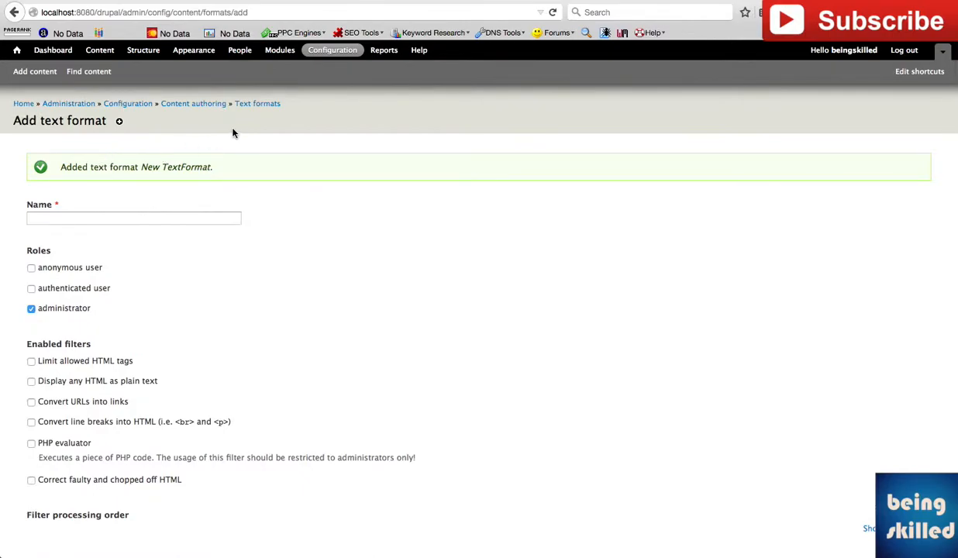
{"action": "left_click", "coordinate": [258, 105]}
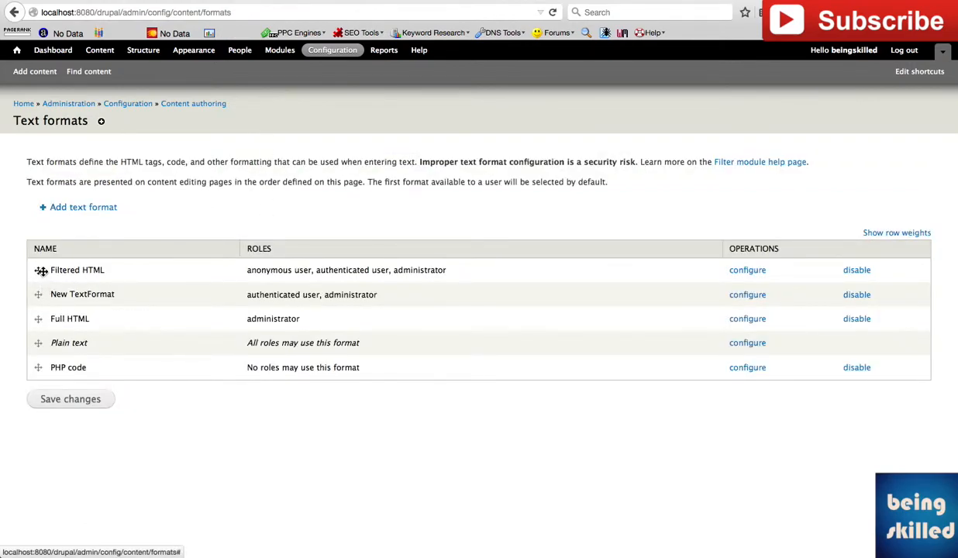
{"action": "left_click_drag", "start_coordinate": [39, 296], "coordinate": [37, 256]}
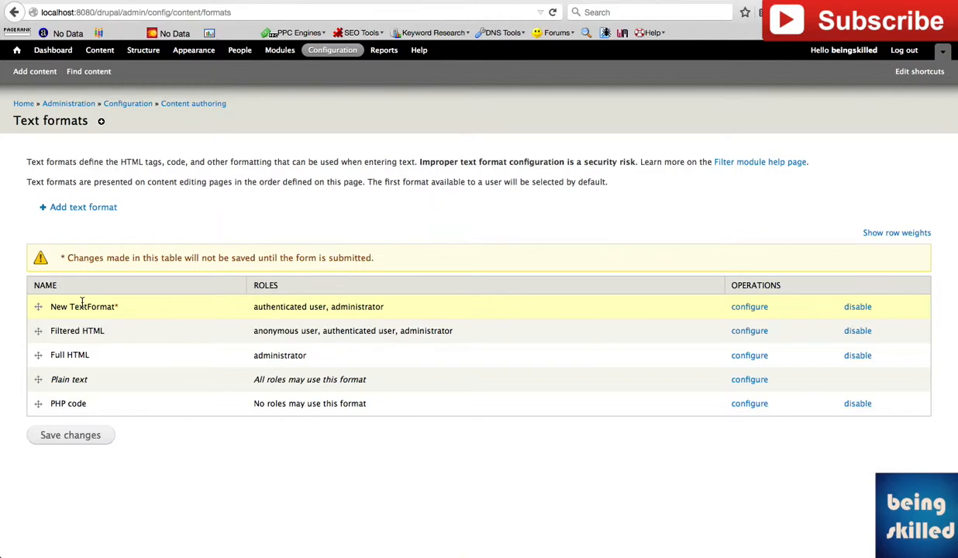
{"action": "left_click", "coordinate": [77, 438]}
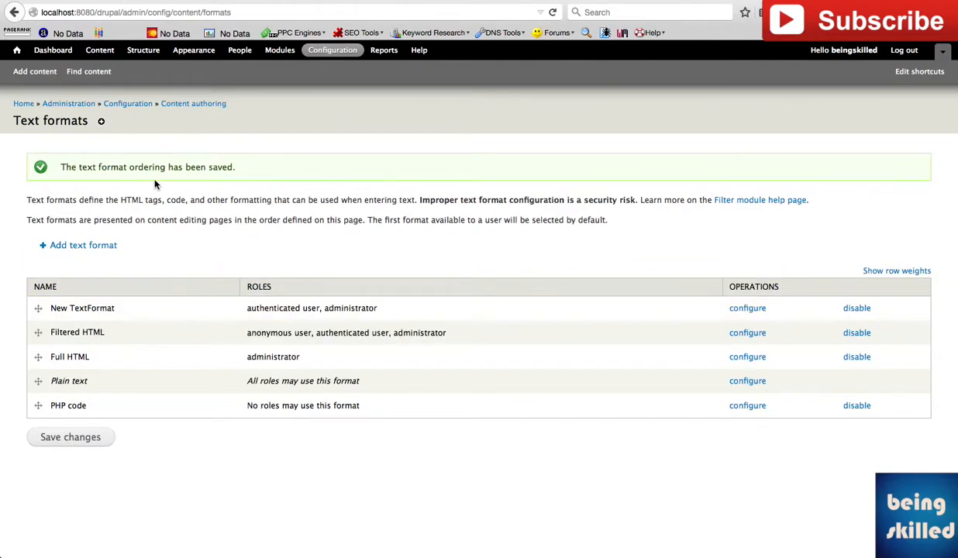
Step: Open the form for a new Basic page and check which text formats are offered for its body
{"action": "left_click", "coordinate": [37, 71]}
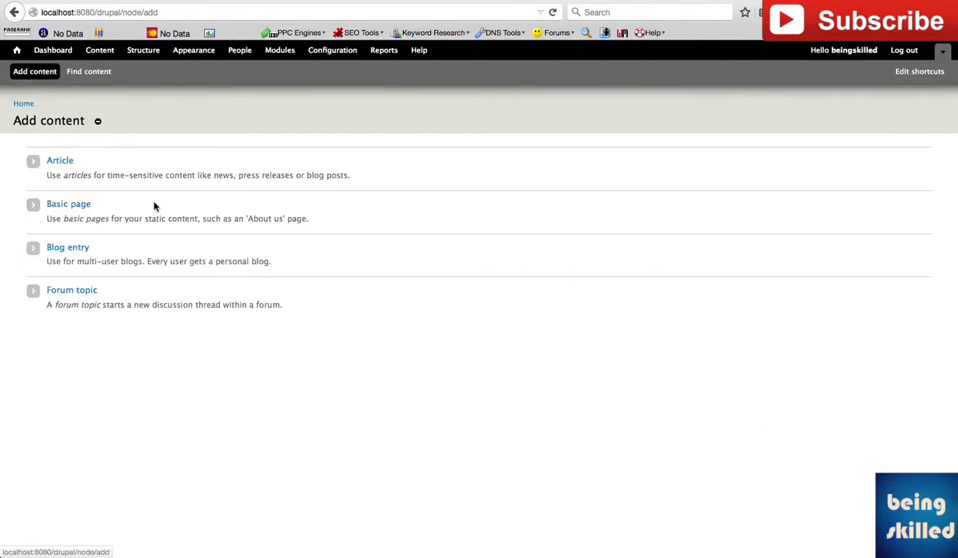
{"action": "left_click", "coordinate": [69, 205]}
{"action": "scroll", "coordinate": [238, 380], "scroll_direction": "down", "scroll_amount": 5}
{"action": "left_click", "coordinate": [122, 270]}
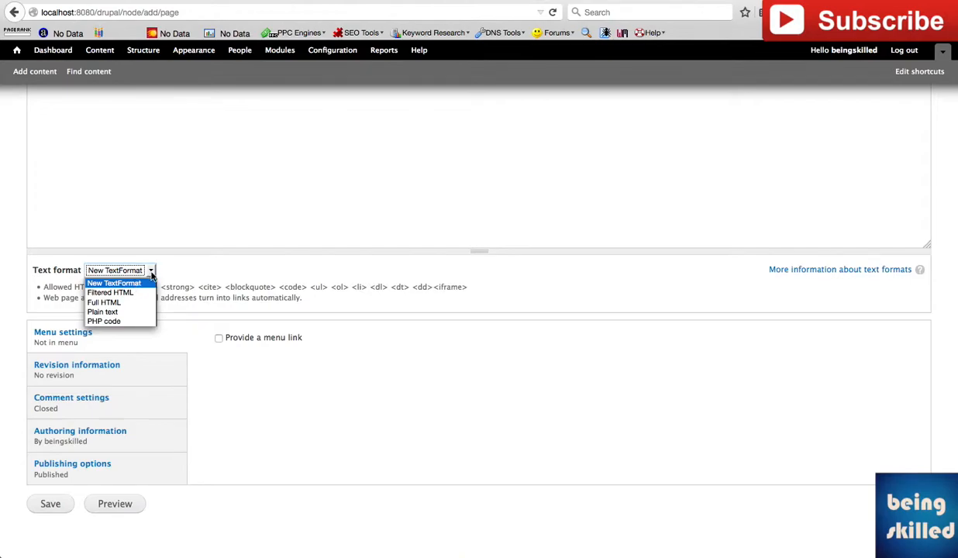
{"action": "left_click", "coordinate": [181, 276]}
{"action": "scroll", "coordinate": [181, 276], "scroll_direction": "up", "scroll_amount": 5}
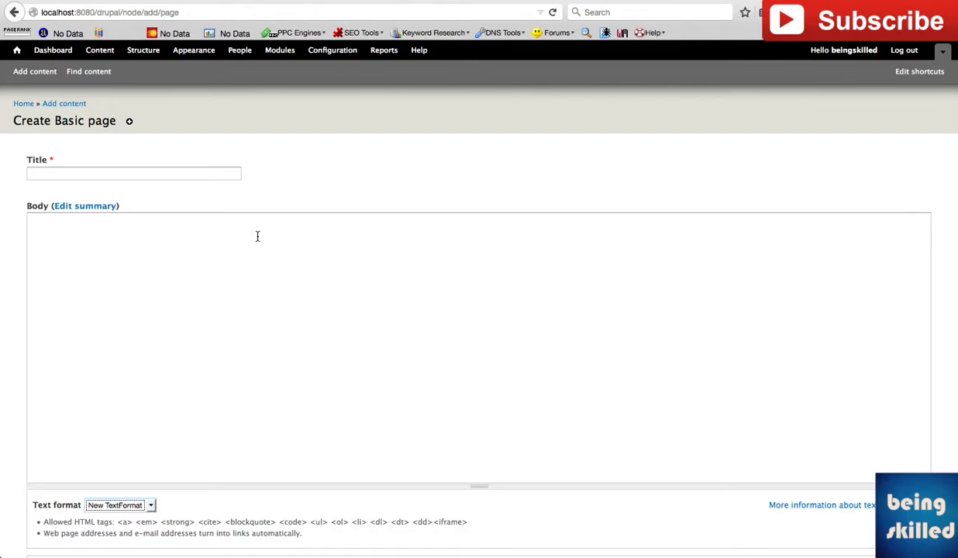
Step: Return to the list of text formats in the site configuration
{"action": "left_click", "coordinate": [345, 53]}
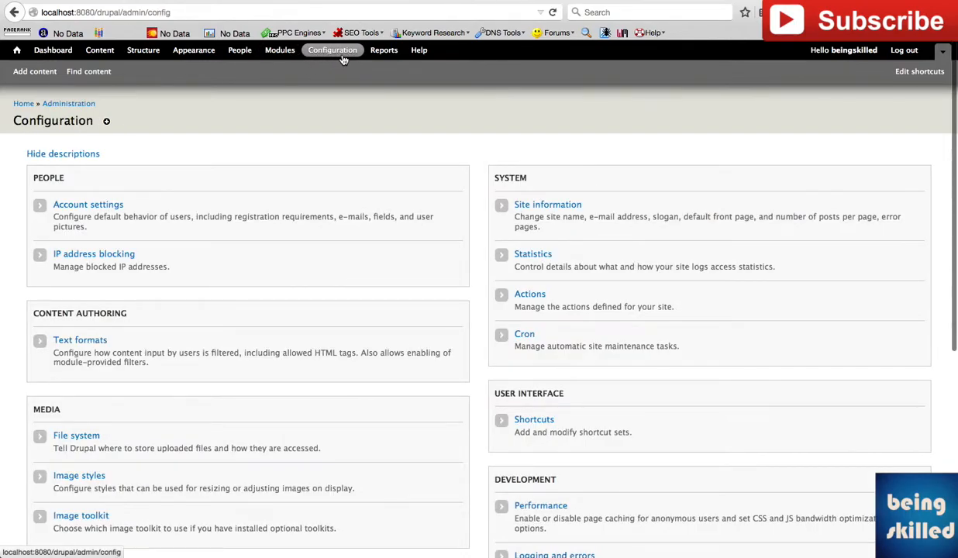
{"action": "left_click", "coordinate": [98, 341]}
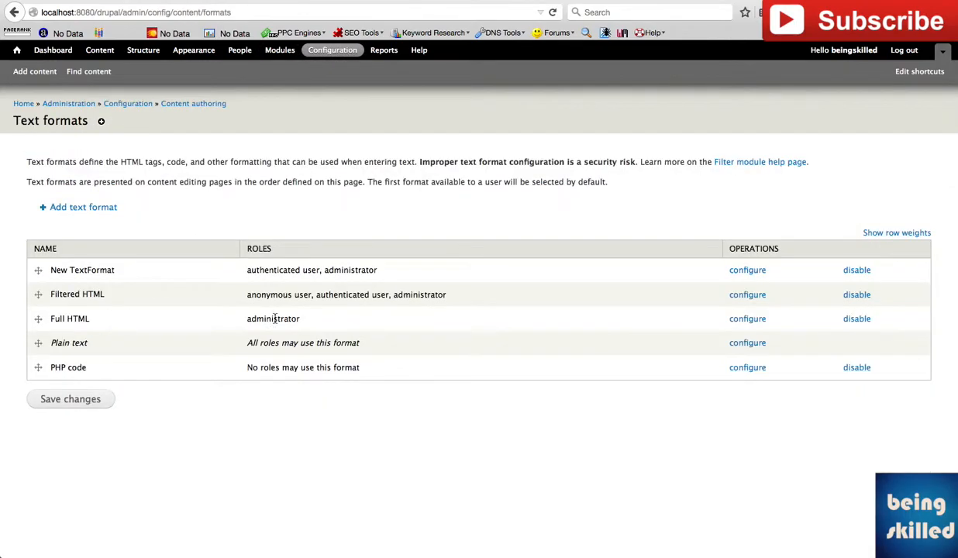